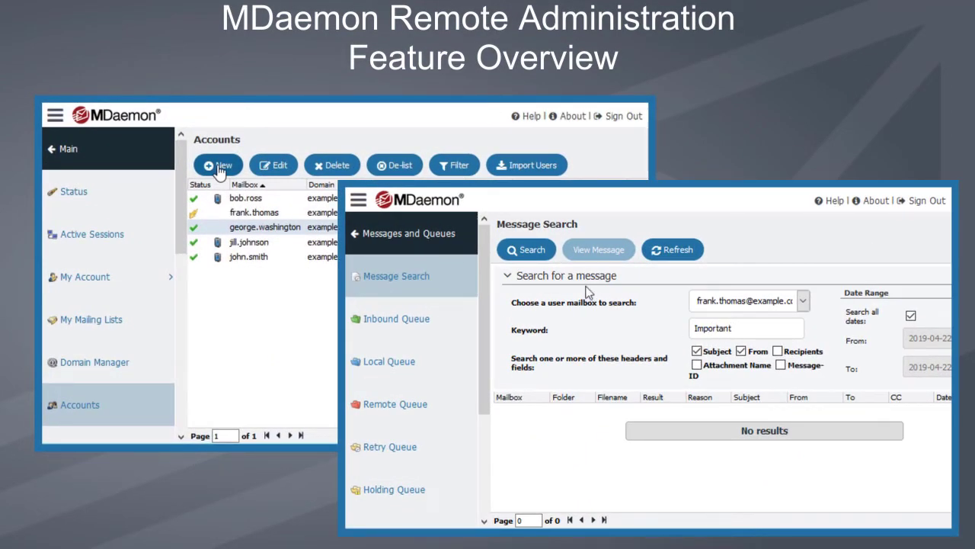
Step: Search messages for the keyword Important and select the single Sent Items result
left_click(533, 251)
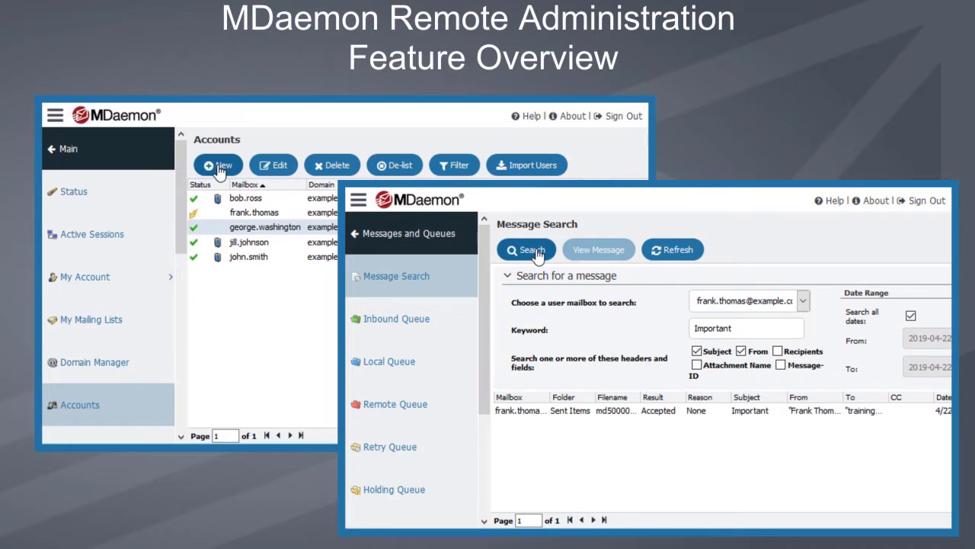
left_click(682, 416)
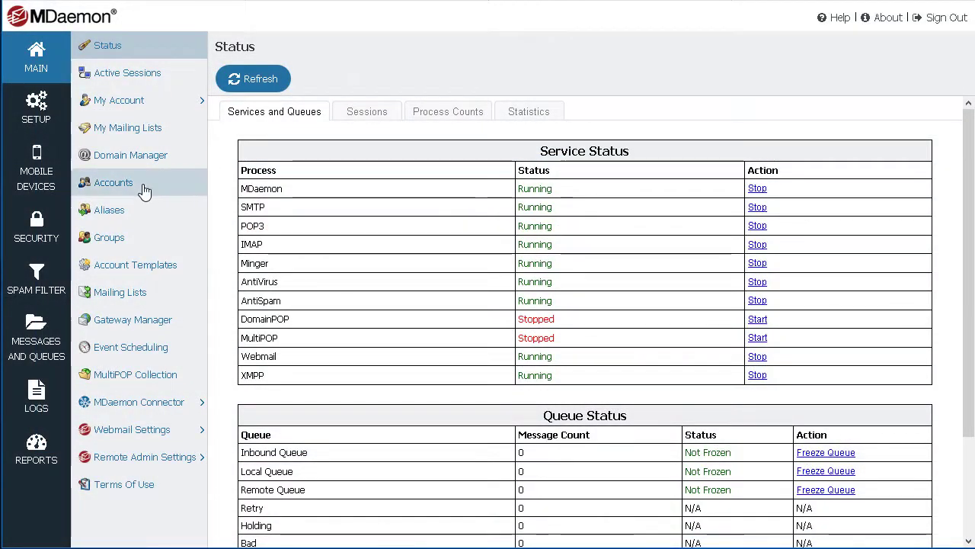
Step: Browse the Accounts, Domain Manager and Servers pages
left_click(130, 191)
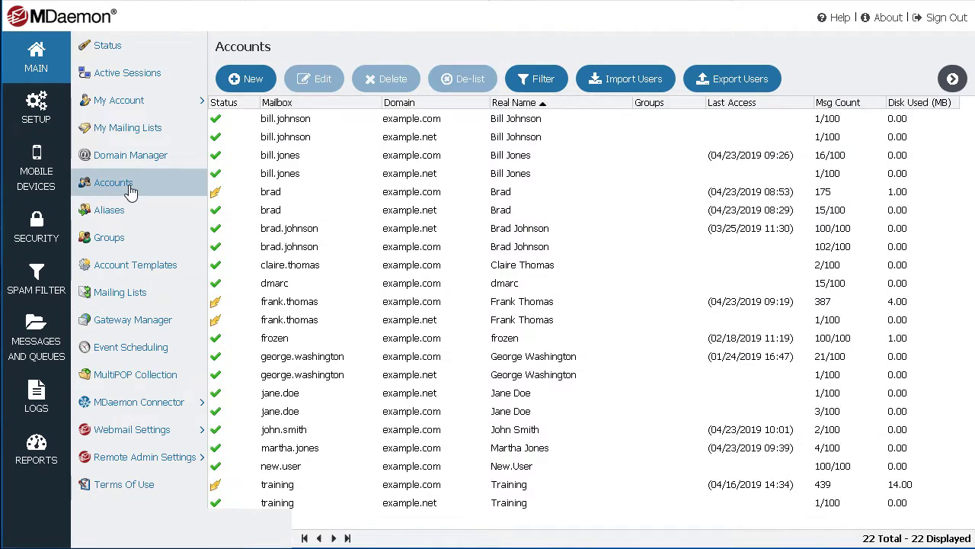
left_click(144, 158)
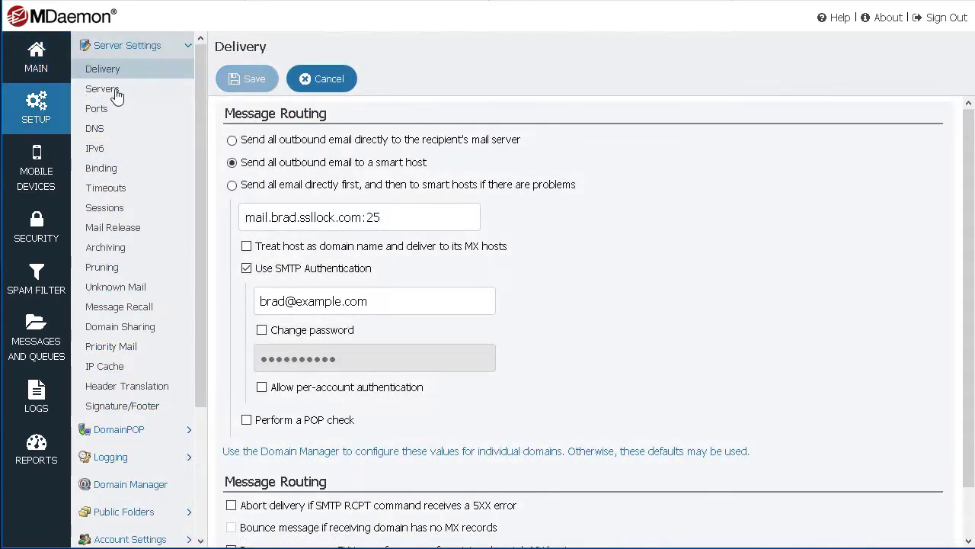
left_click(115, 91)
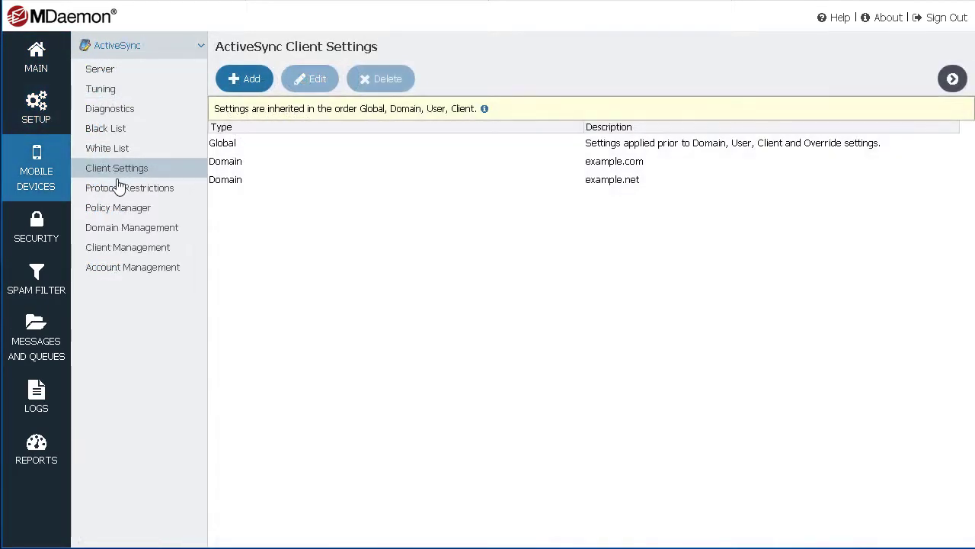
Step: View the ActiveSync Protocol Restrictions and Spam Filter pages, then show the login Language choices
left_click(120, 192)
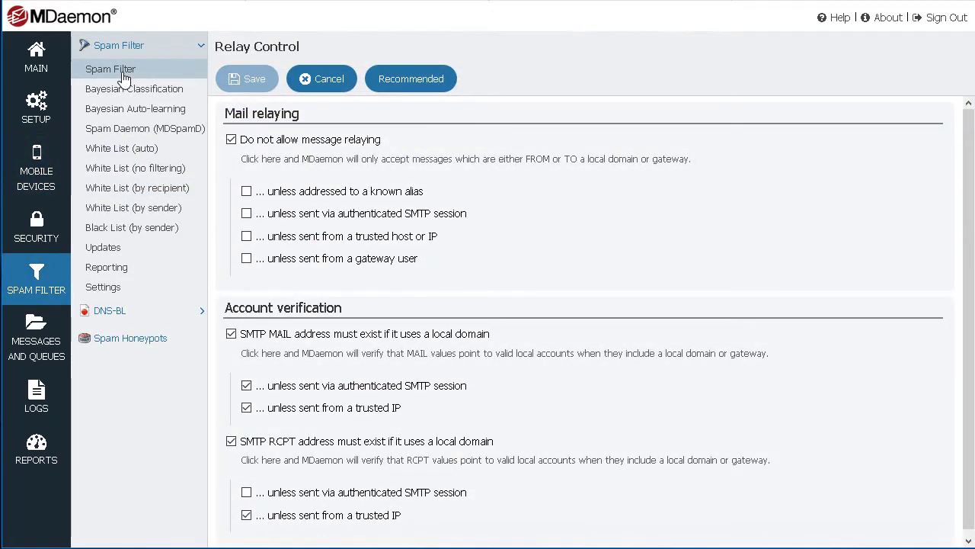
left_click(123, 74)
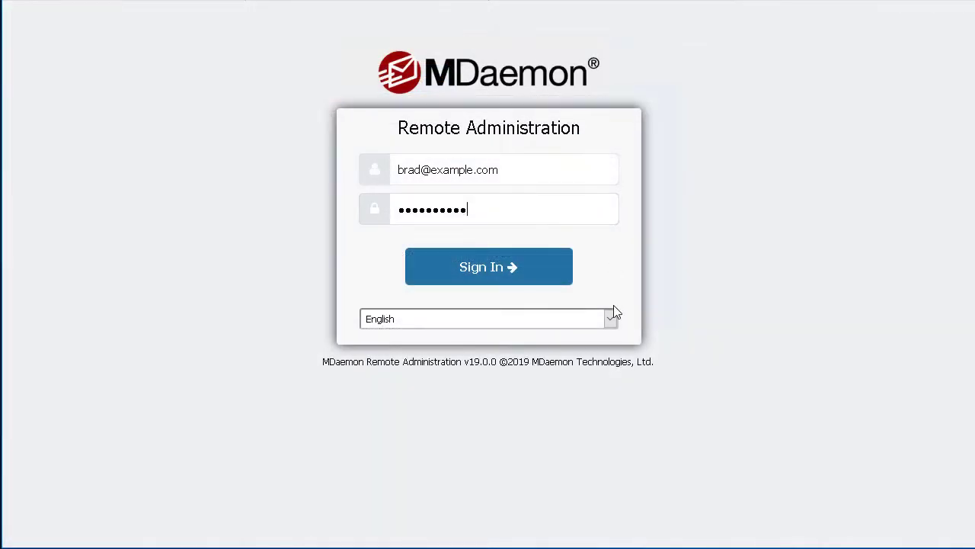
left_click(610, 318)
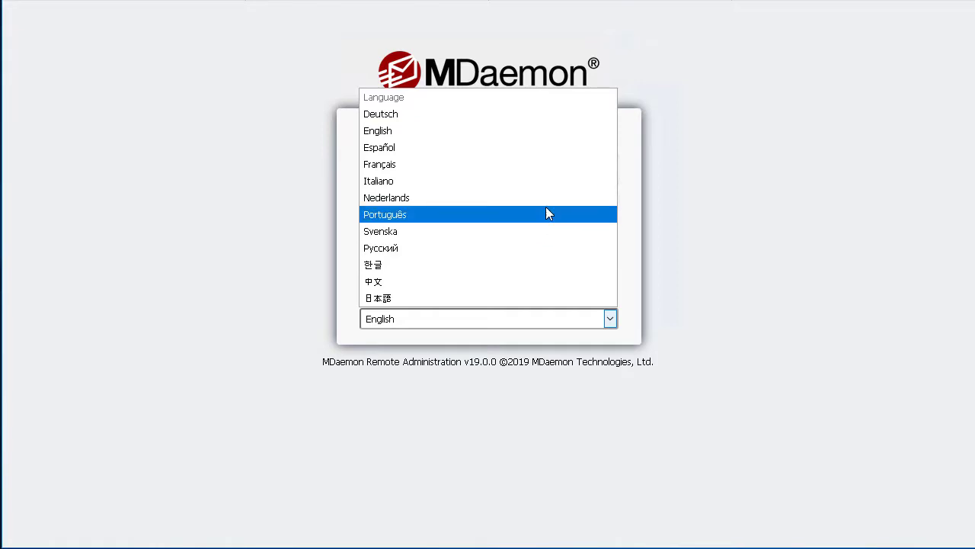
Step: Keep English as the interface language and sign in to the Status page
left_click(527, 136)
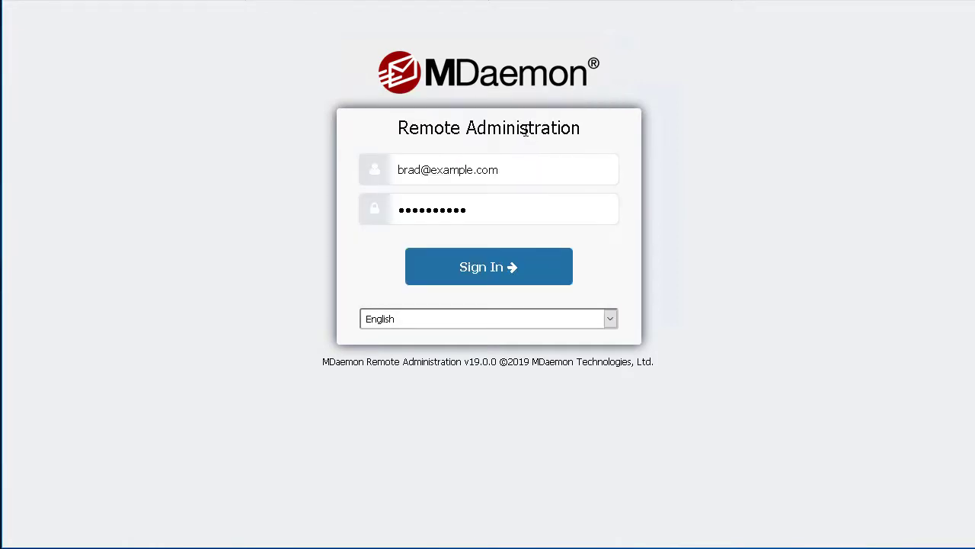
left_click(526, 269)
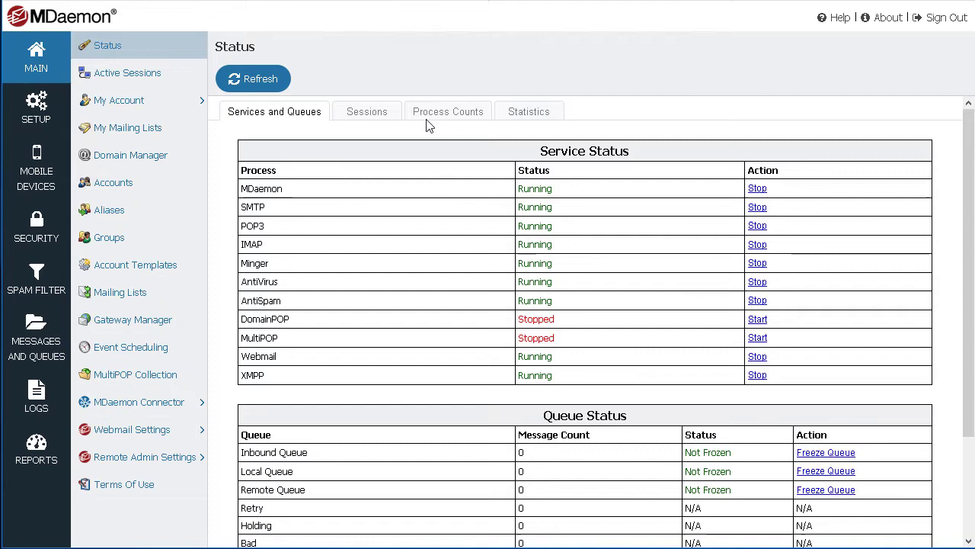
Step: Review the Sessions, Process Counts and Statistics tabs, showing 22 users and 2 domains
left_click(374, 114)
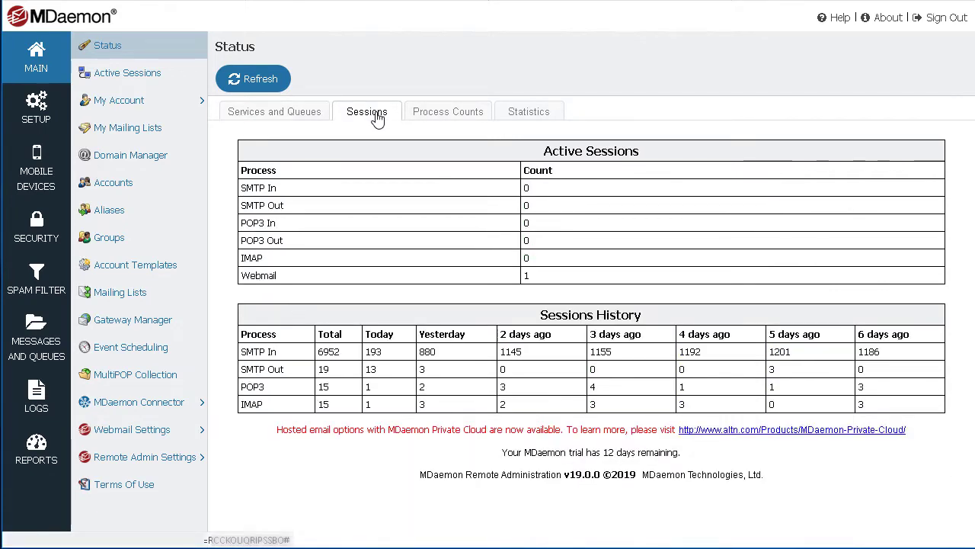
left_click(450, 118)
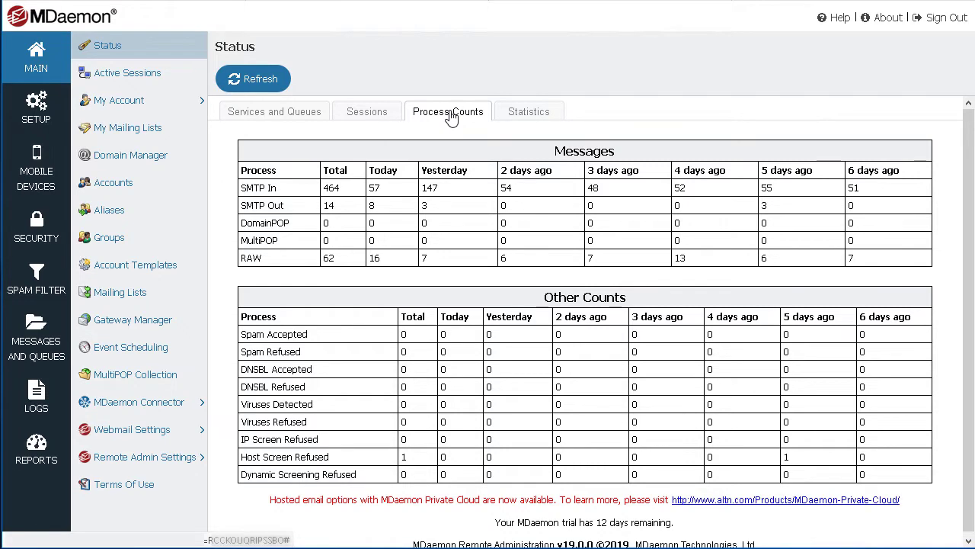
left_click(542, 119)
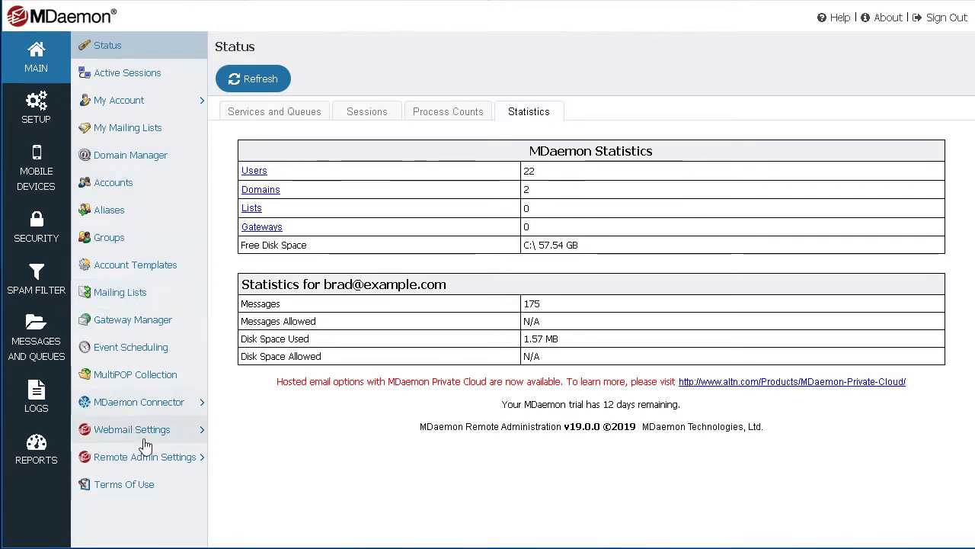
Step: Open the Remote Admin Settings page, then the Setup Delivery and Servers pages
left_click(196, 440)
left_click(180, 504)
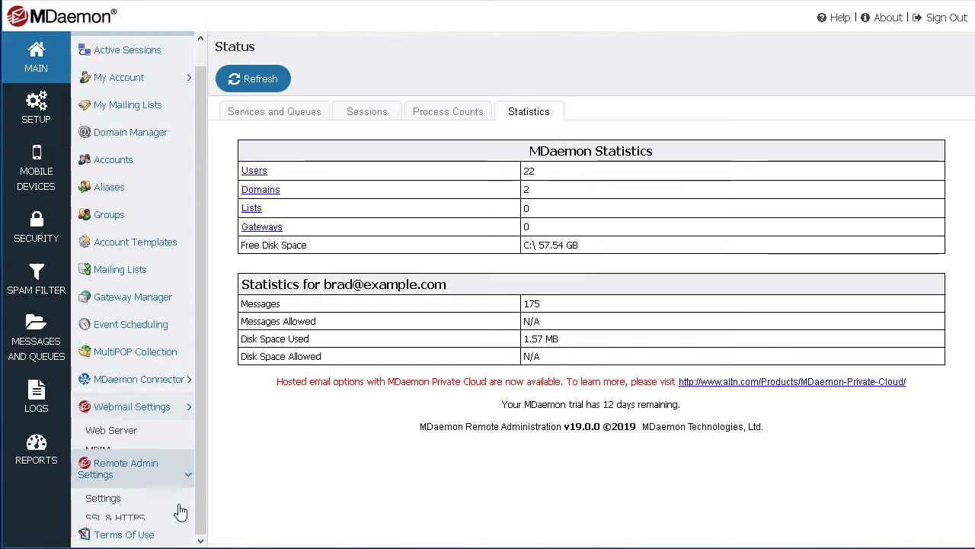
left_click(166, 495)
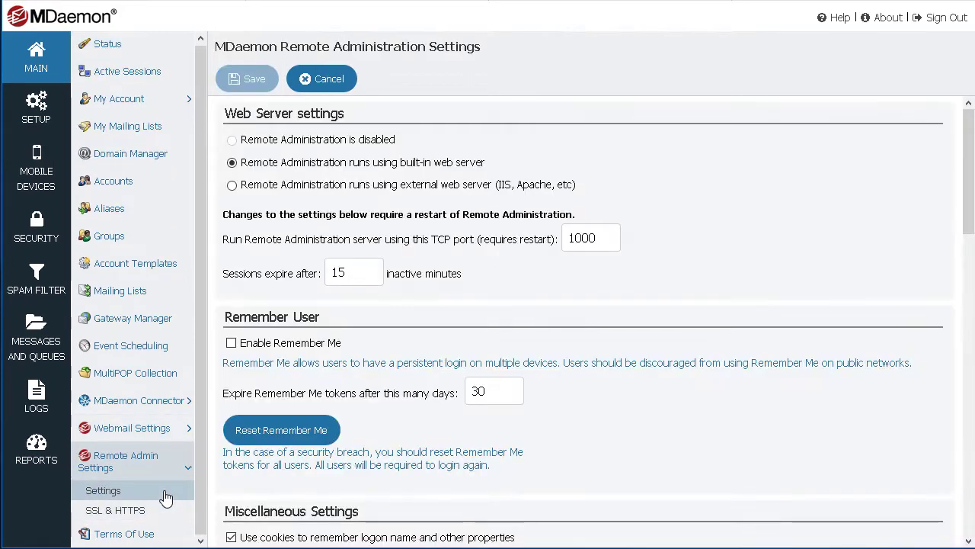
left_click(36, 108)
left_click(110, 72)
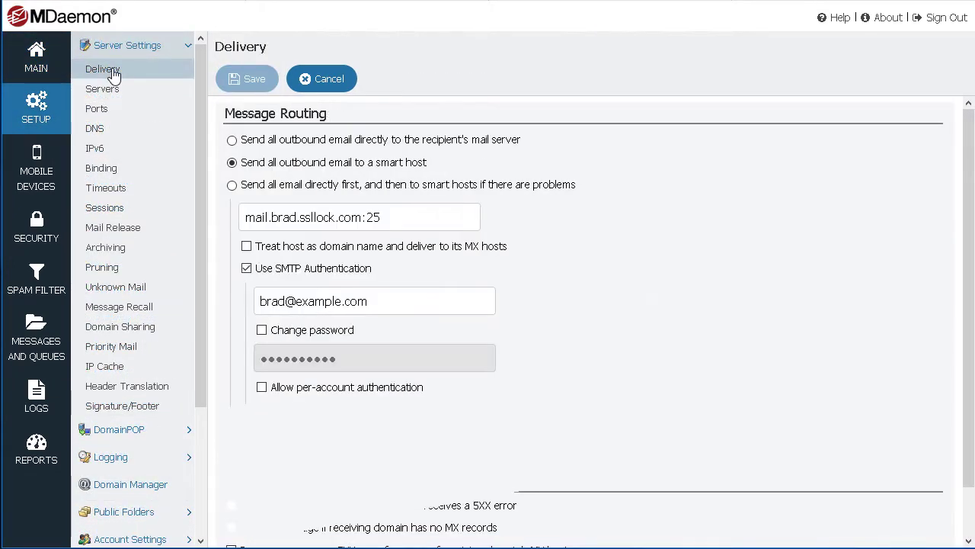
left_click(110, 91)
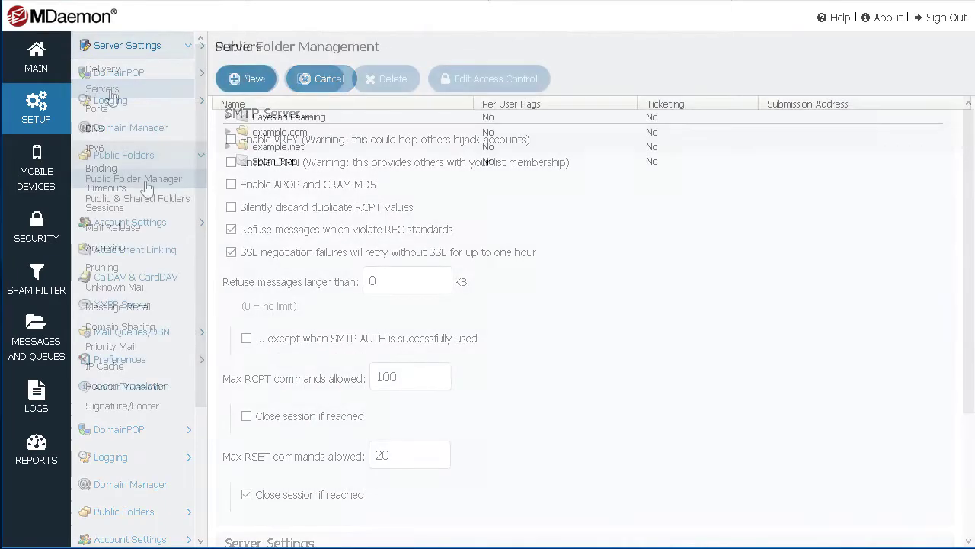
Step: Browse Public & Shared Folders, Passwords, Disk, Logging Settings and CalDAV & CardDAV pages
left_click(145, 201)
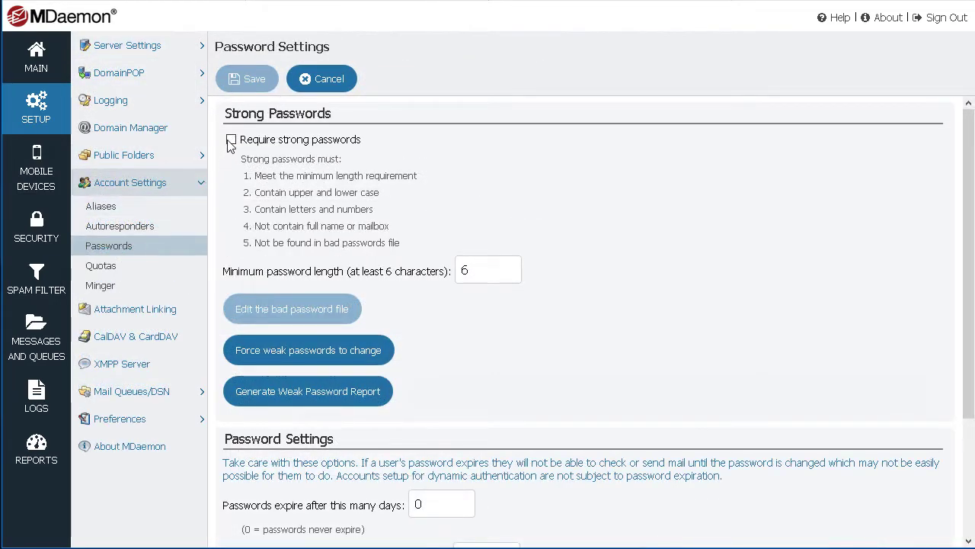
left_click(231, 139)
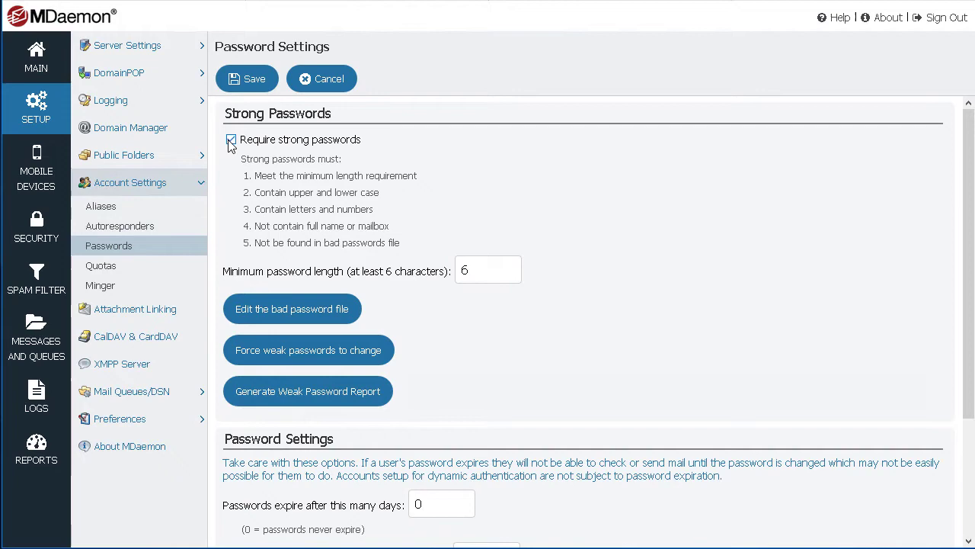
left_click(120, 419)
left_click(97, 365)
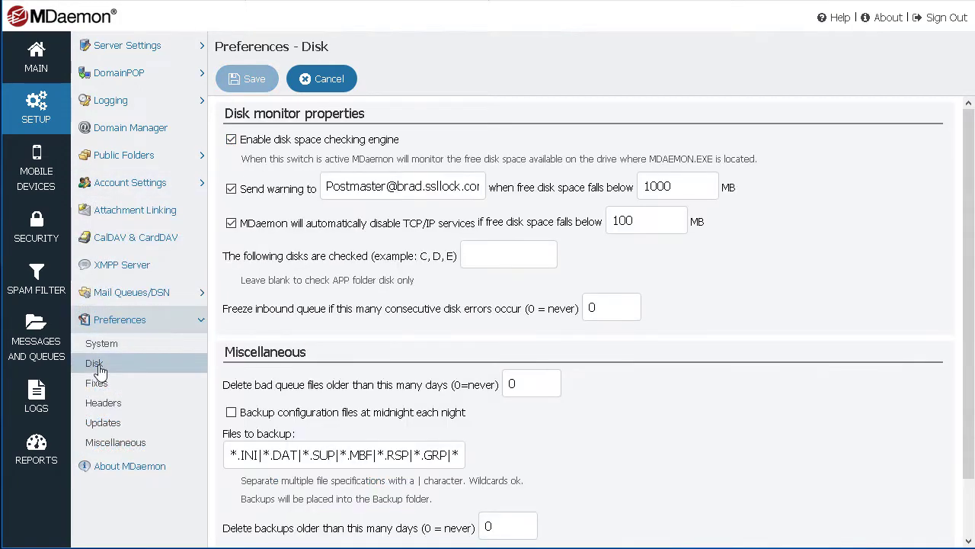
left_click(111, 100)
left_click(103, 203)
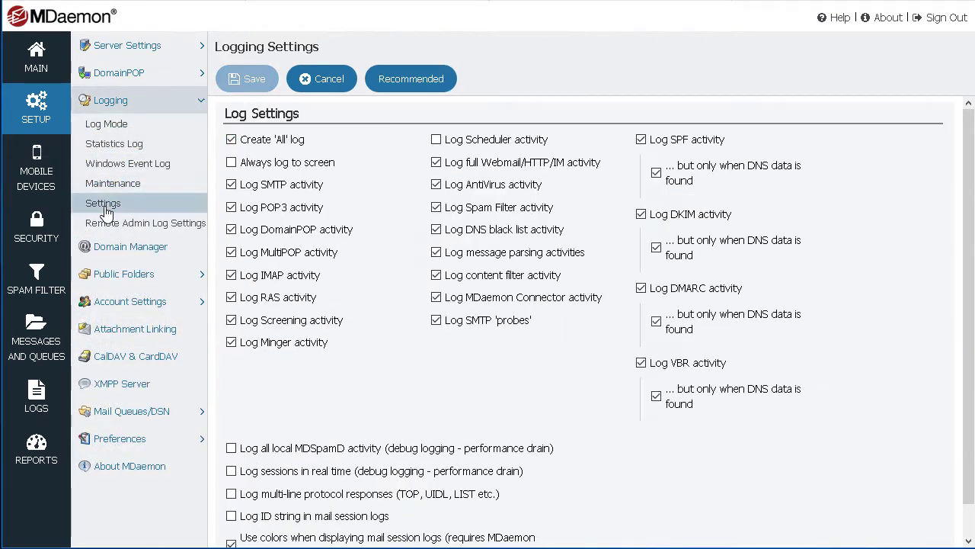
left_click(139, 363)
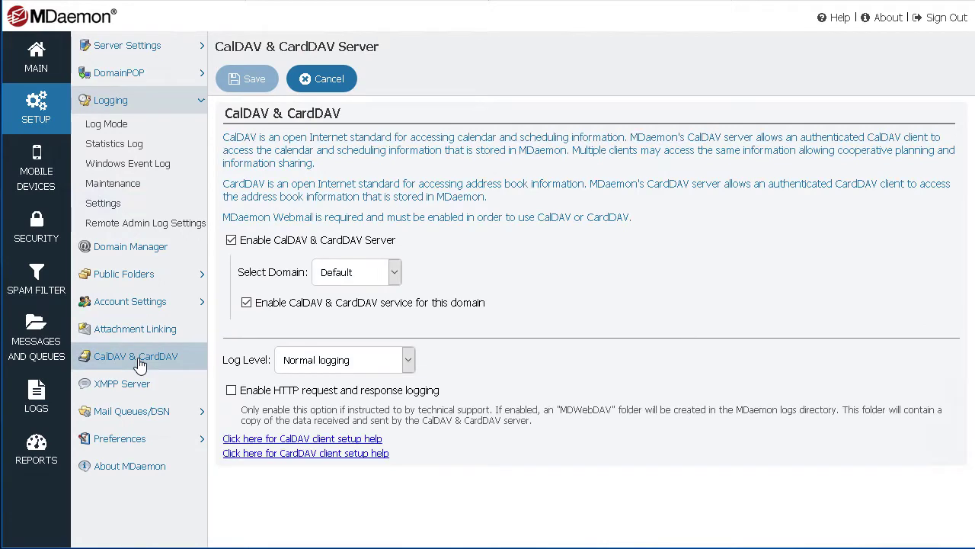
Step: Review the ActiveSync Client Settings, Policy Manager and Tuning pages under Mobile Devices
left_click(42, 173)
left_click(202, 47)
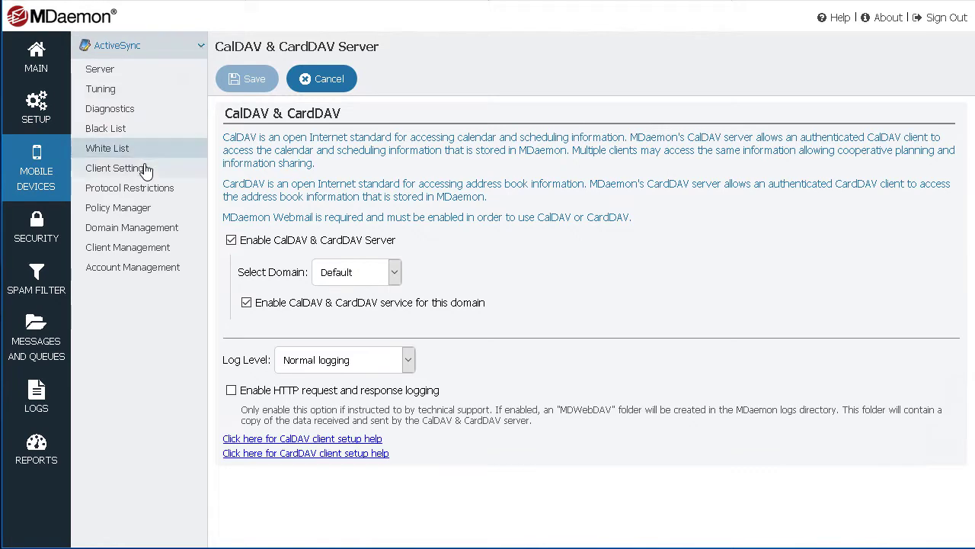
left_click(128, 174)
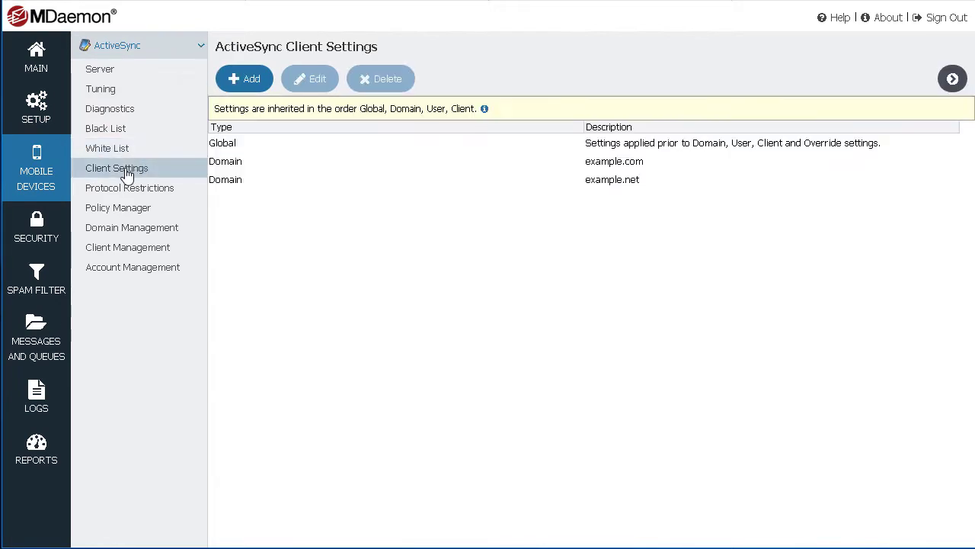
left_click(123, 213)
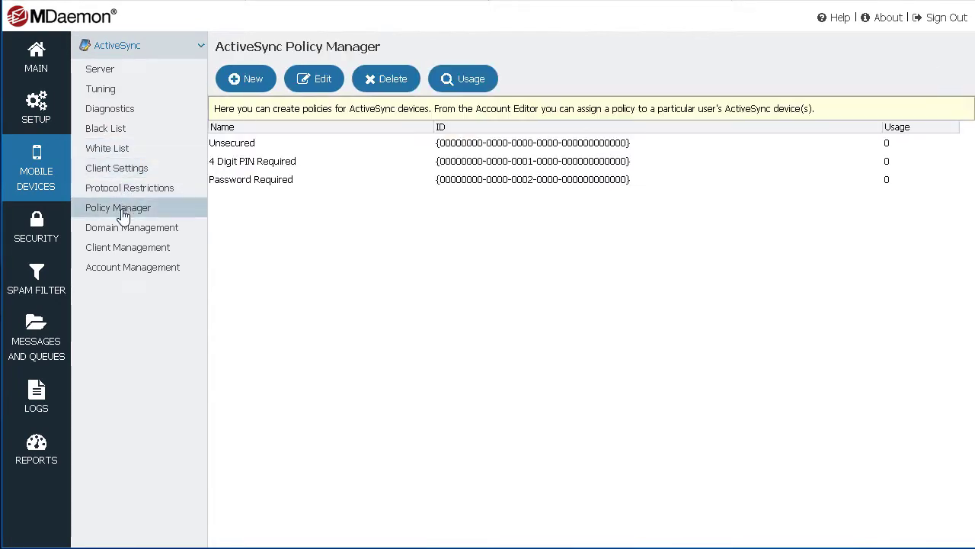
left_click(106, 95)
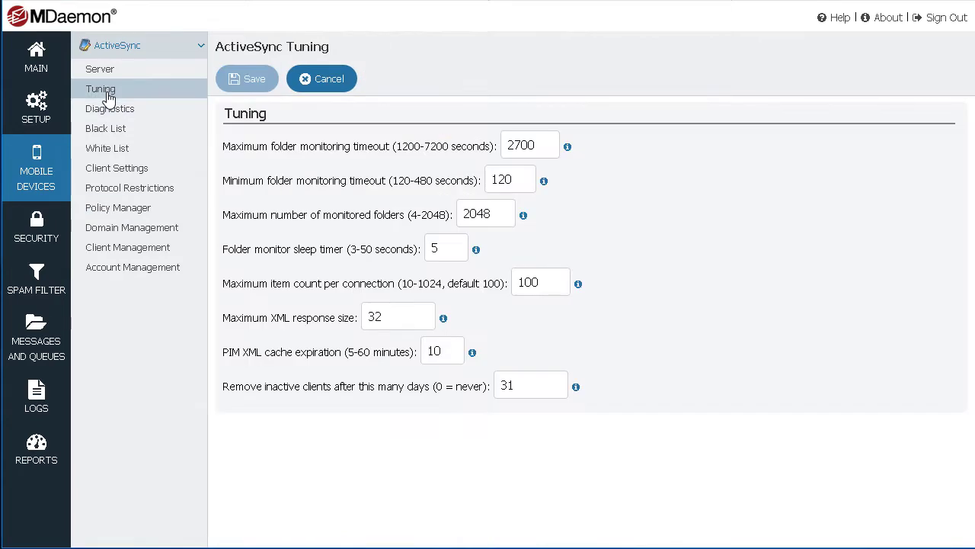
Step: Open the Security section's Relay Control and Auth Failure Tracking pages
left_click(37, 229)
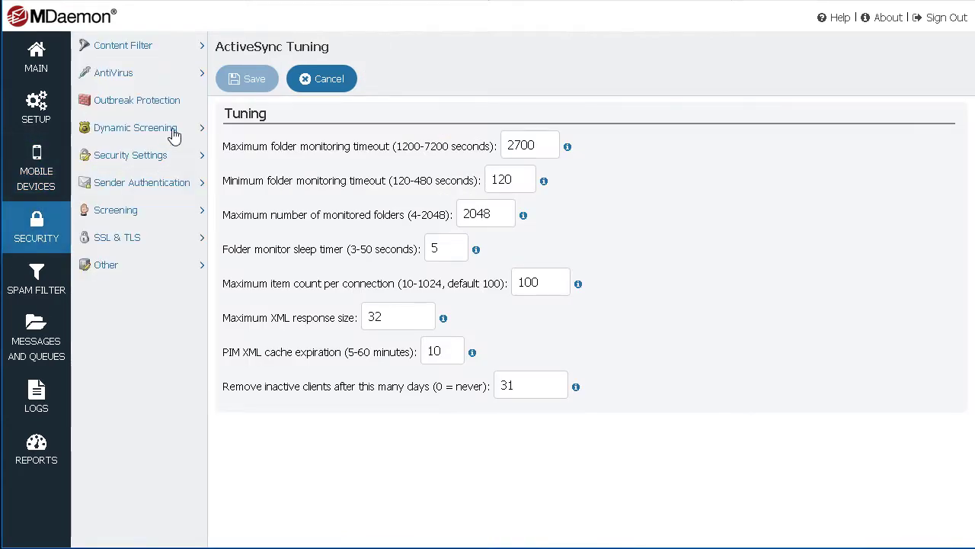
left_click(202, 78)
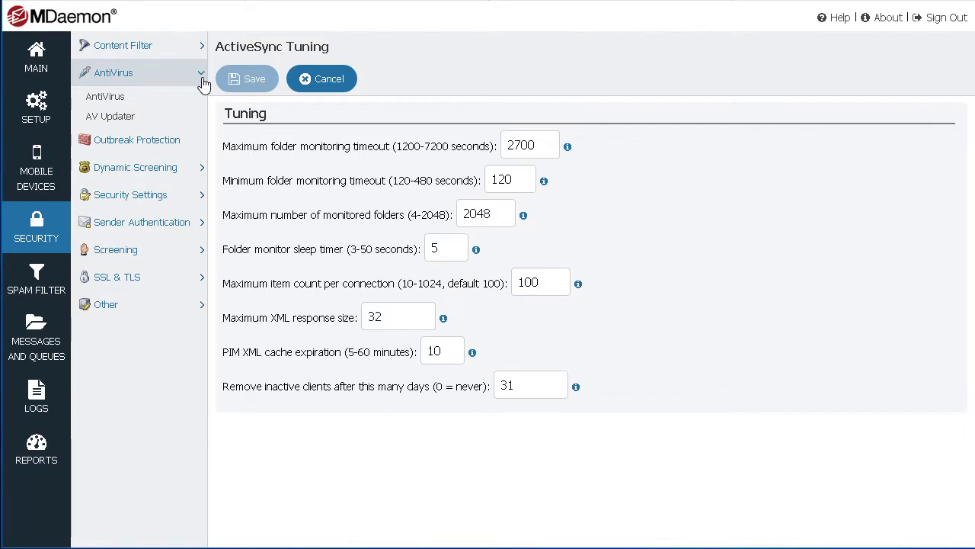
left_click(201, 194)
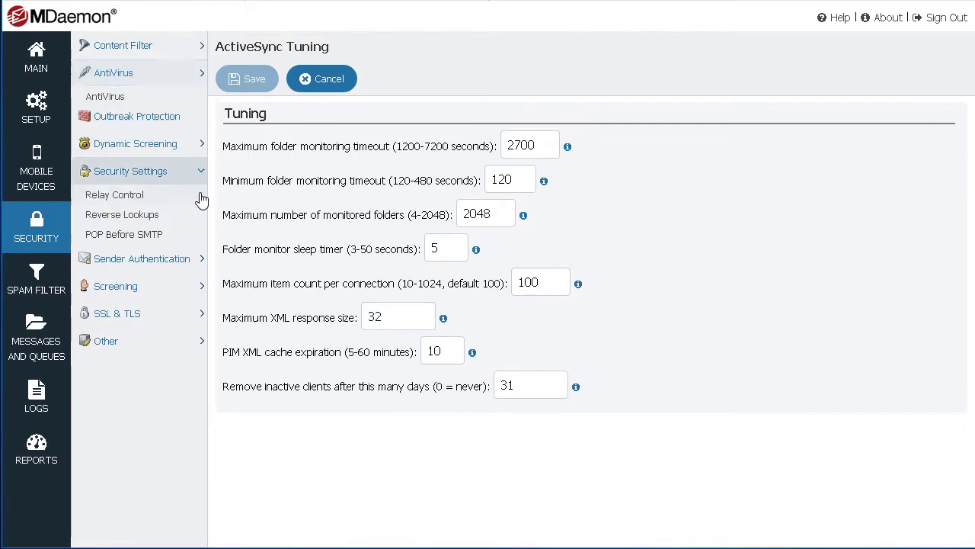
left_click(125, 185)
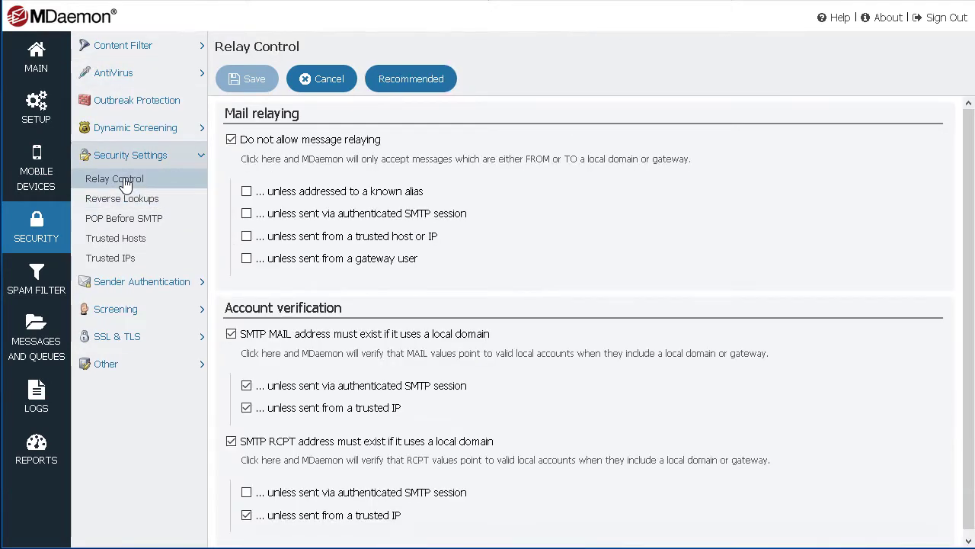
left_click(135, 127)
left_click(131, 169)
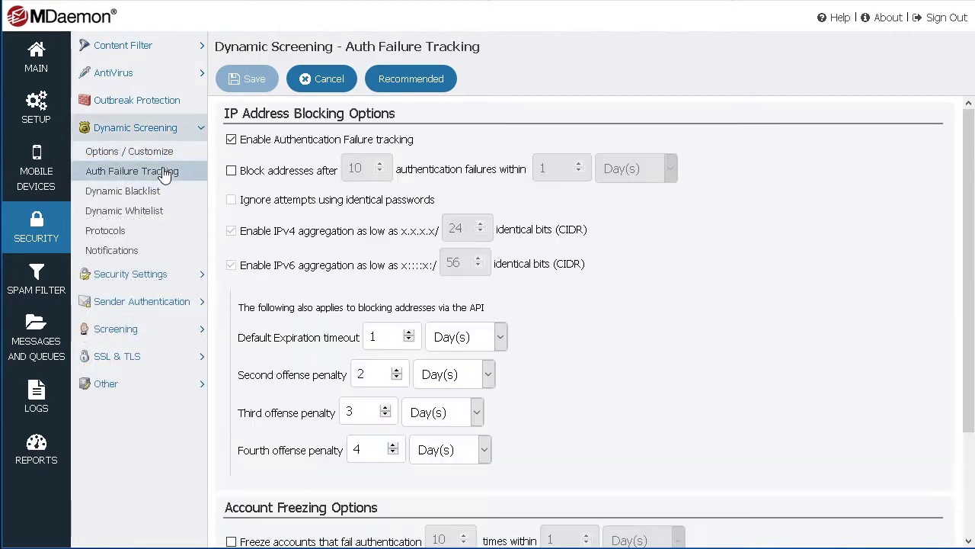
Step: Browse Hijack, Spambot, Location, SMTP and IP screening, IP Shield, SPF, then Spam Filter
left_click(132, 337)
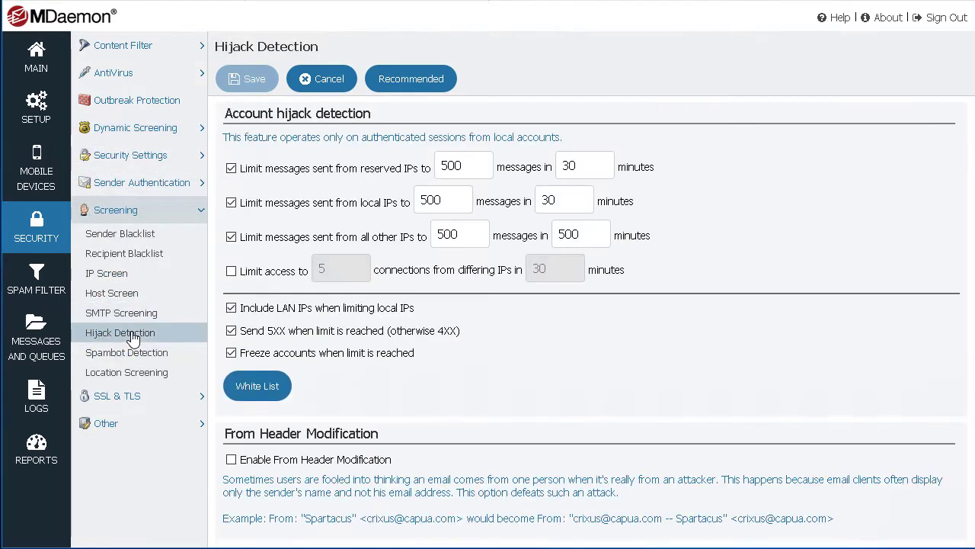
left_click(131, 360)
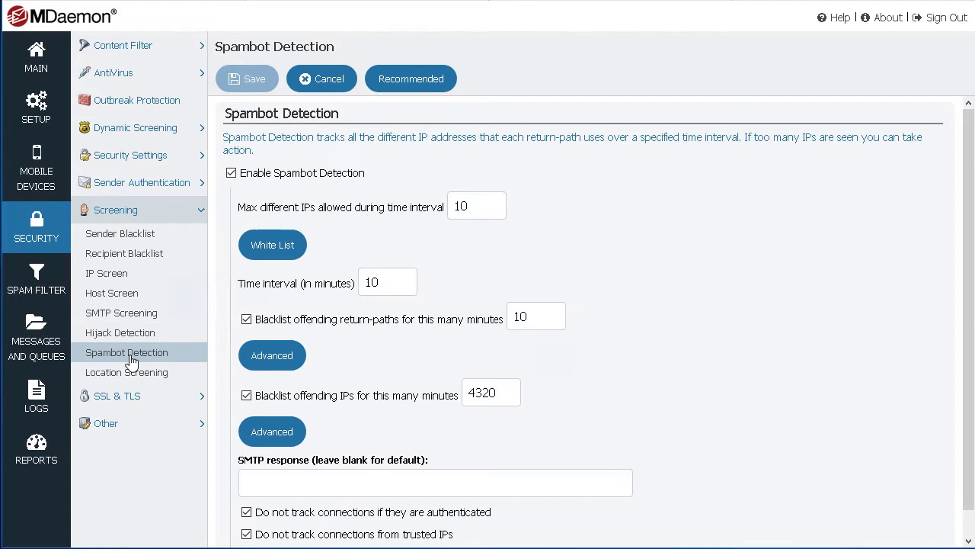
left_click(141, 373)
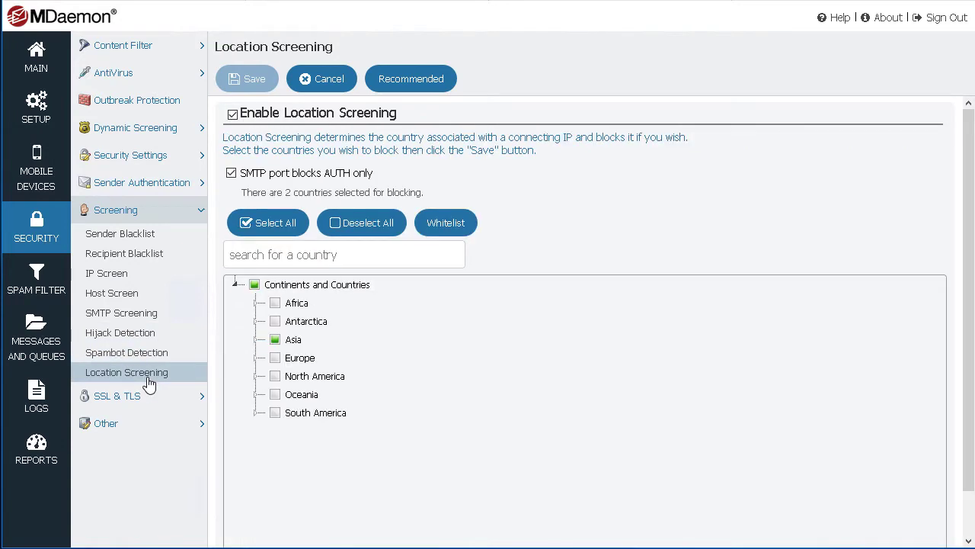
left_click(139, 317)
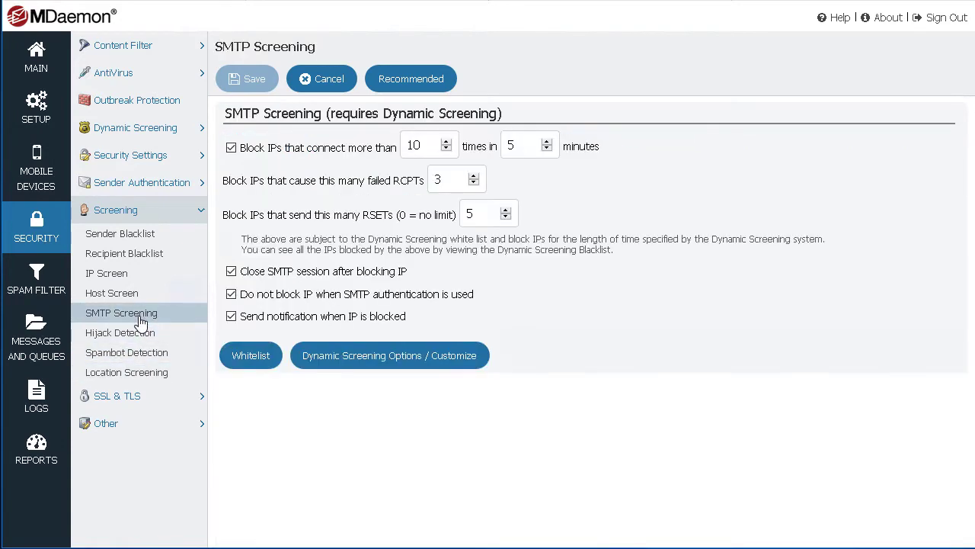
left_click(122, 276)
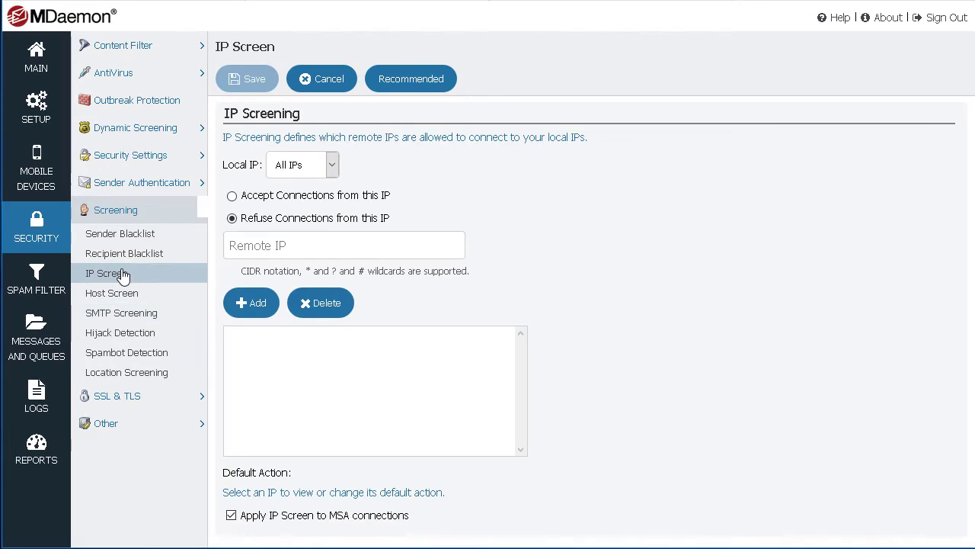
left_click(126, 183)
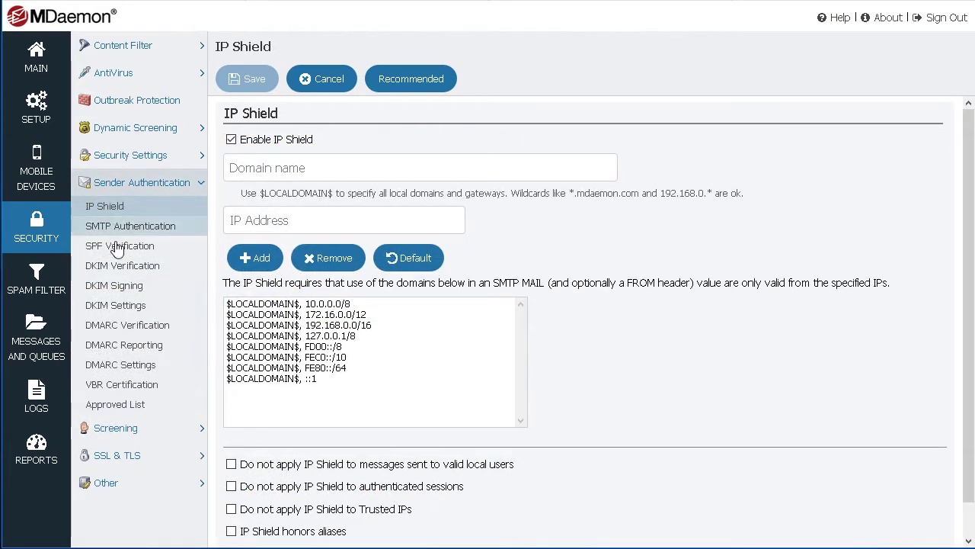
left_click(119, 248)
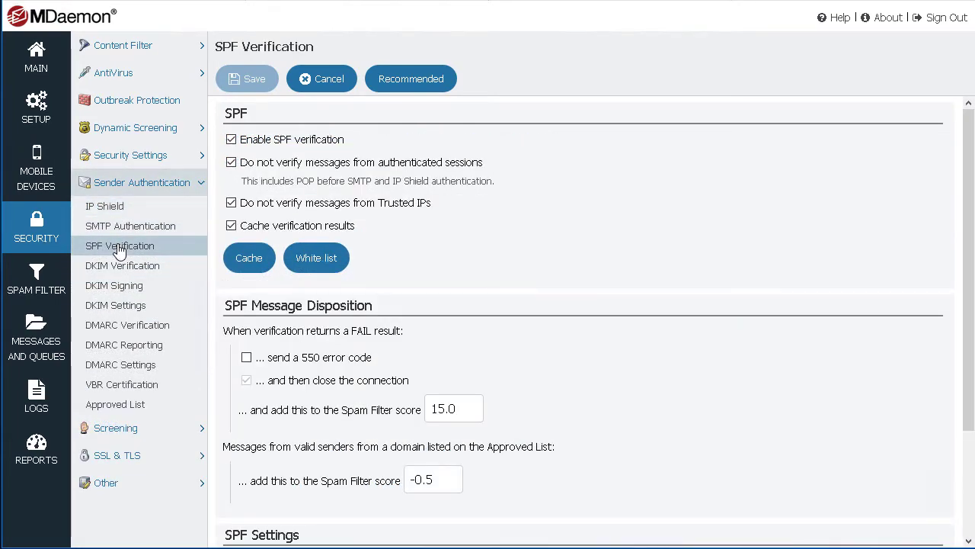
left_click(35, 280)
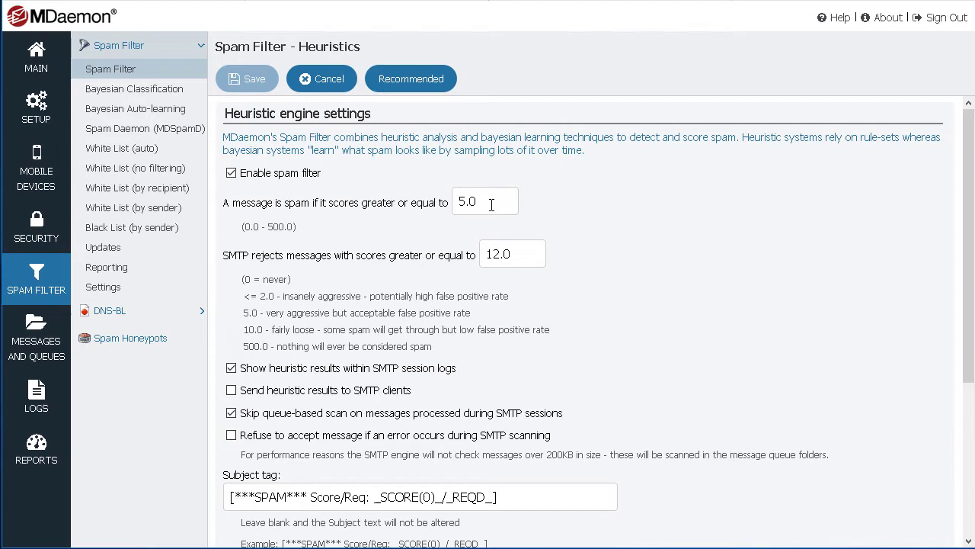
Step: Set the spam score threshold to 4.0 and flag spam but let it continue
type("4")
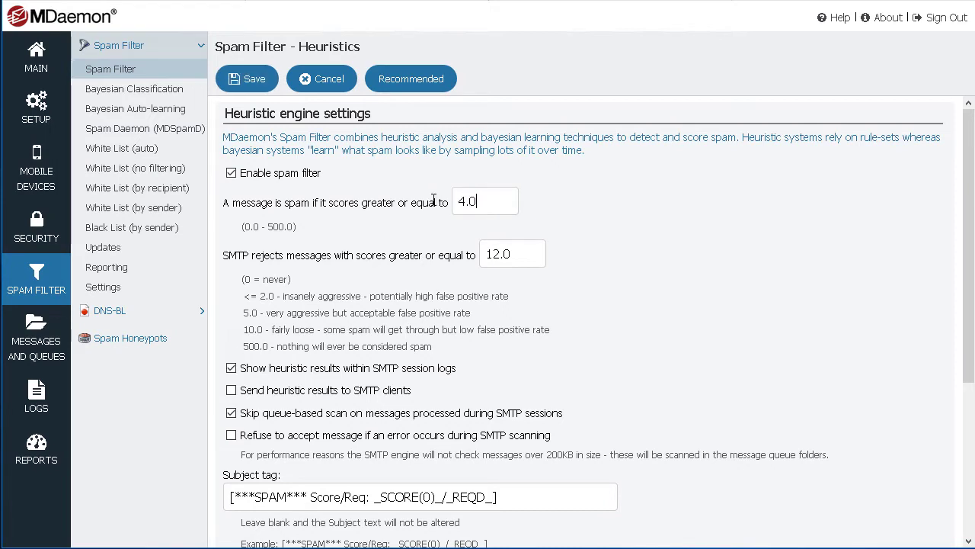
scroll(343, 320, "down", 3)
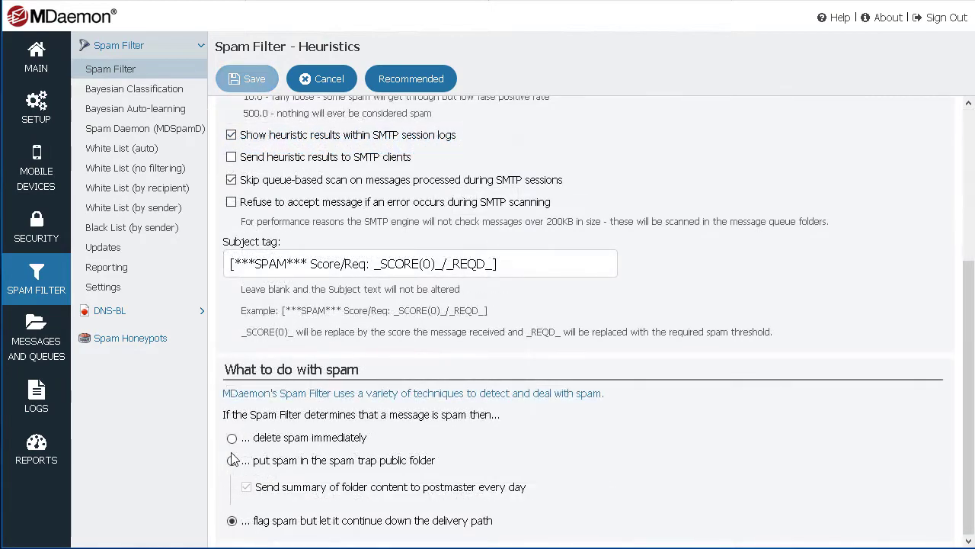
left_click(232, 438)
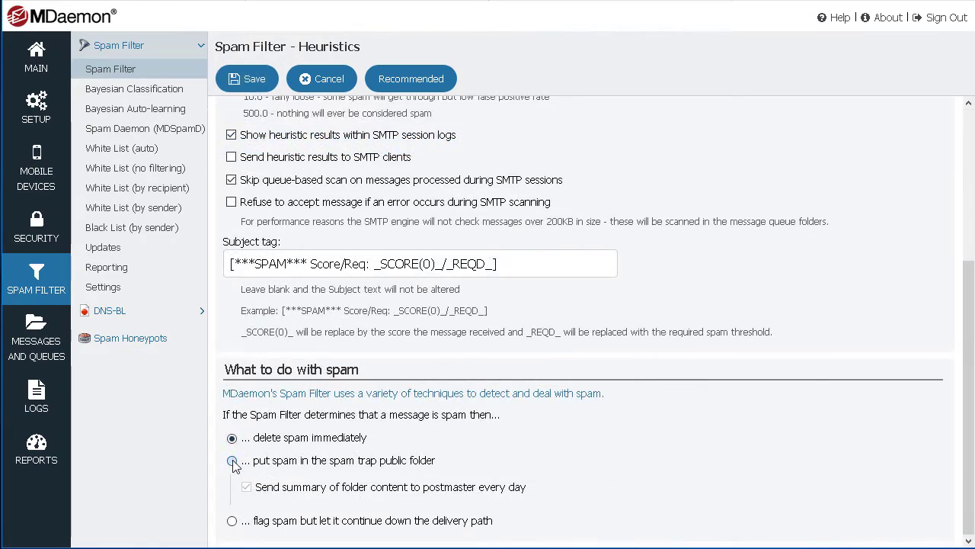
left_click(232, 521)
Step: Browse Bayesian Classification and the automatic, no-filtering and by-sender white and black lists
left_click(152, 91)
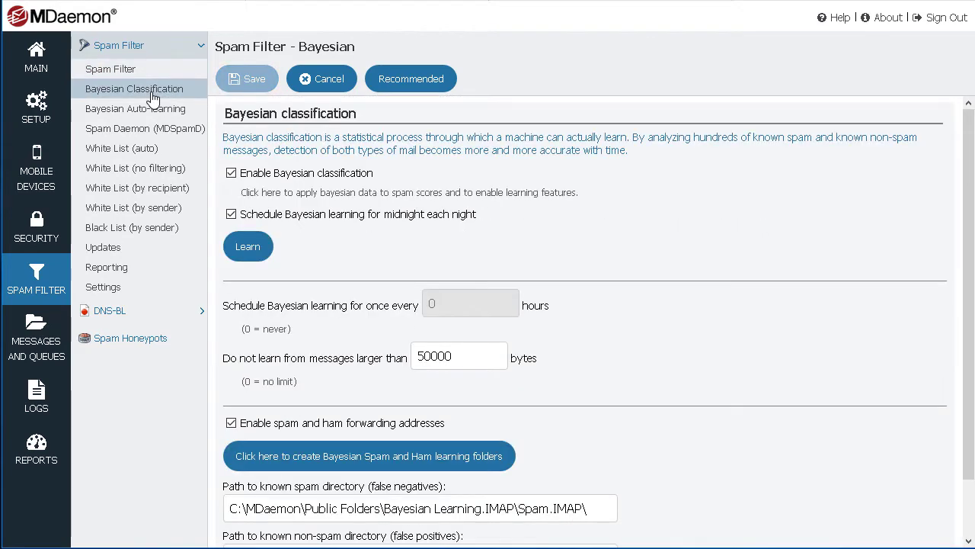
left_click(149, 153)
left_click(140, 169)
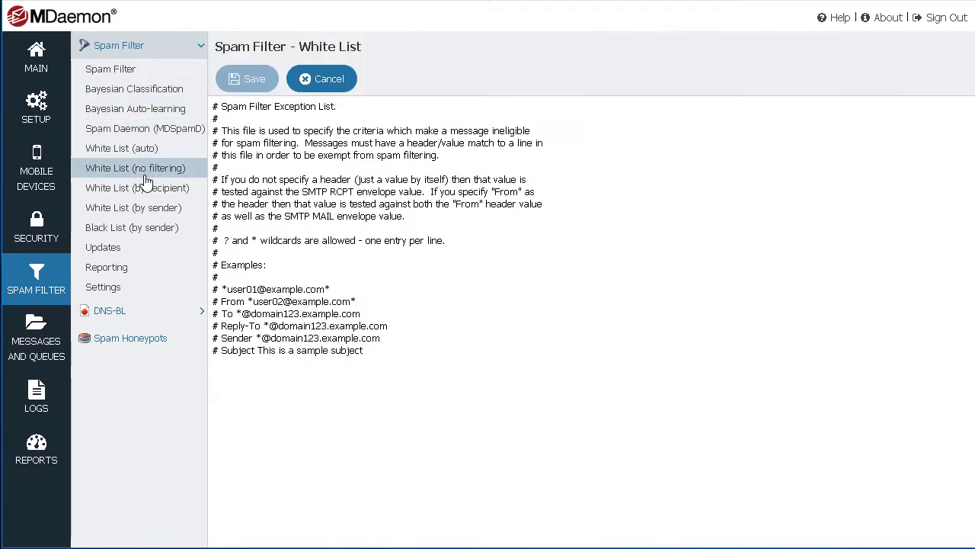
left_click(137, 229)
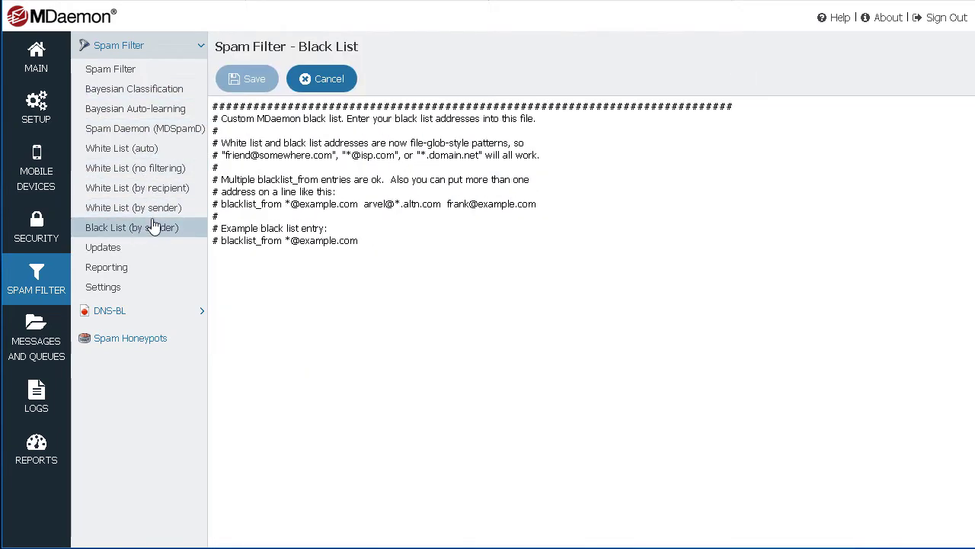
left_click(171, 214)
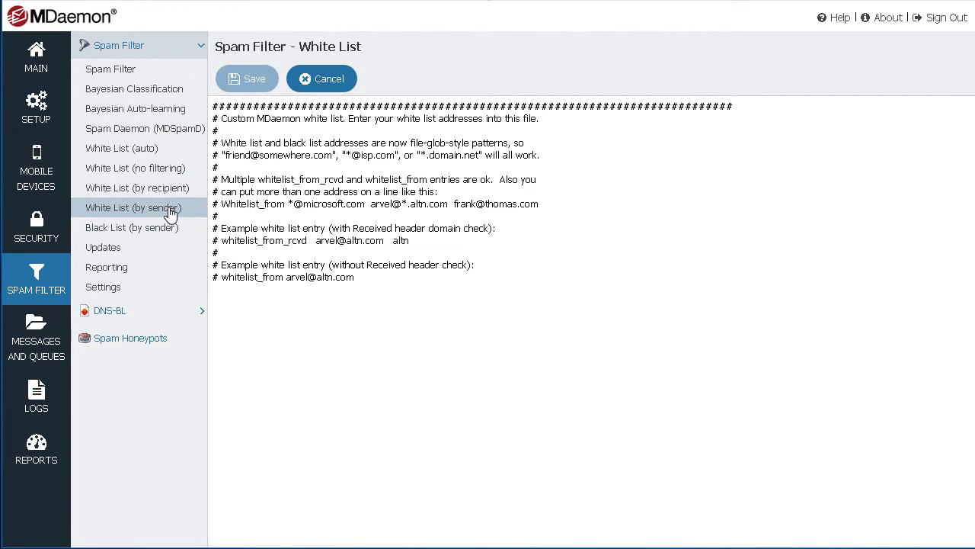
left_click(36, 346)
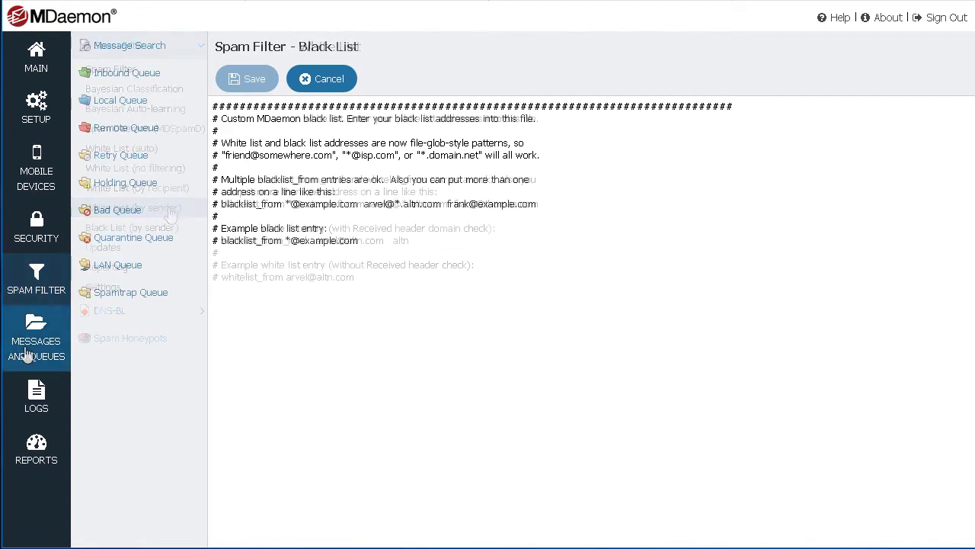
Step: Search messages for the keyword 'test'
left_click(145, 52)
left_click(474, 210)
type("test")
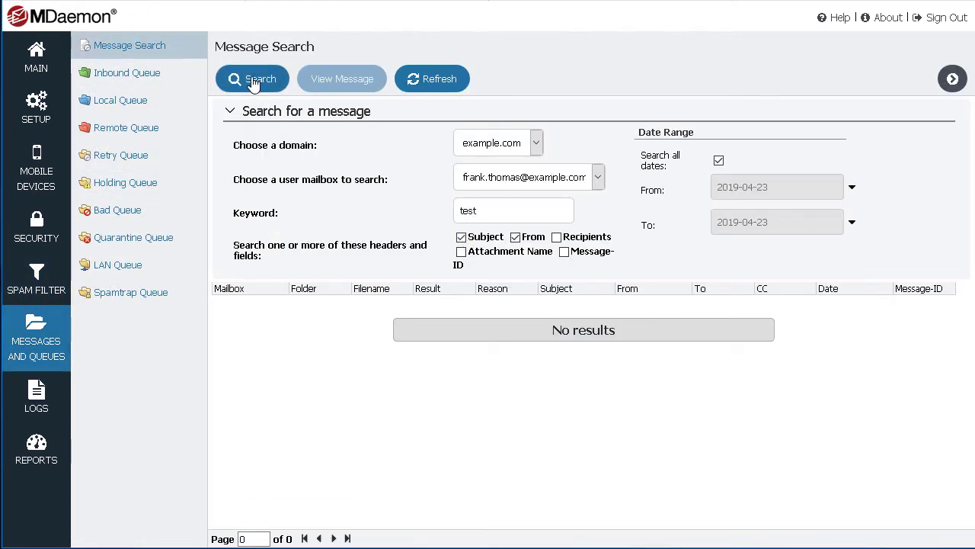
left_click(256, 81)
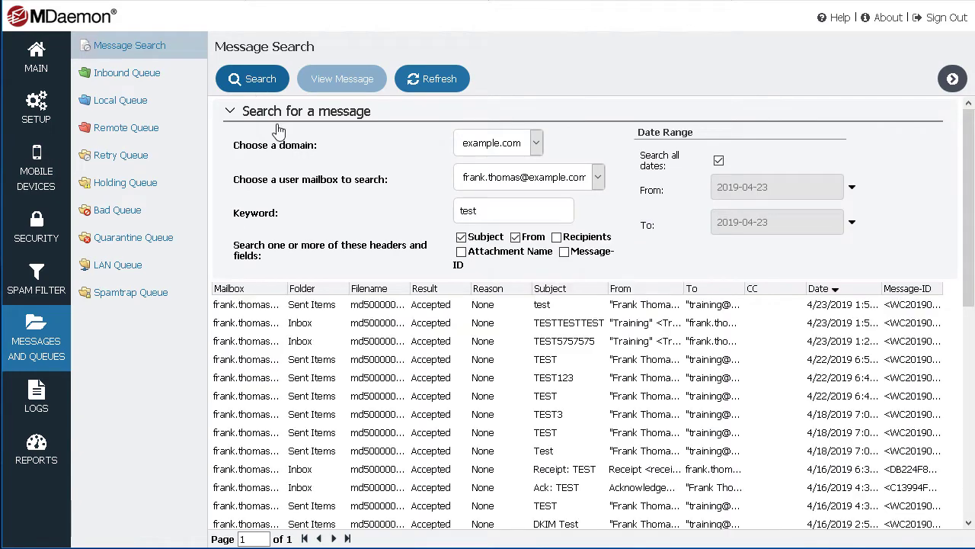
Step: Open the TESTTESTTEST message's source and view its delivery logs
left_click(450, 325)
double_click(449, 325)
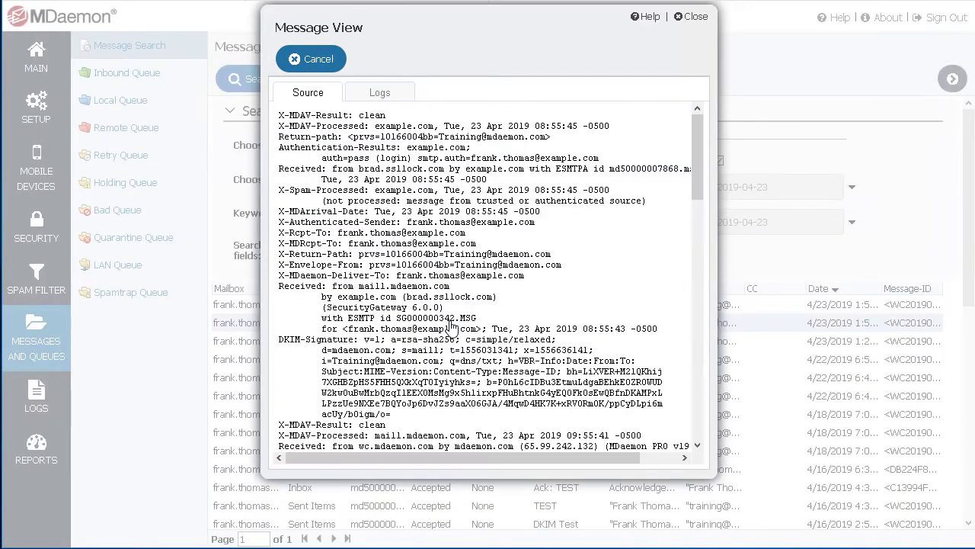
left_click(379, 93)
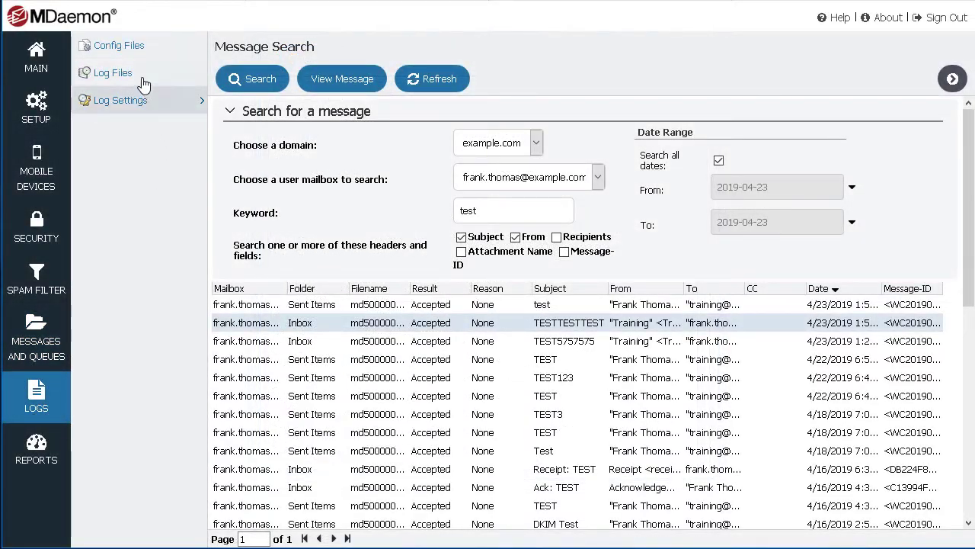
Step: From Log Files, open MDaemon-2019-04-22-SMTP-(in).log and scroll through its SMTP session entries
left_click(137, 74)
left_click(324, 524)
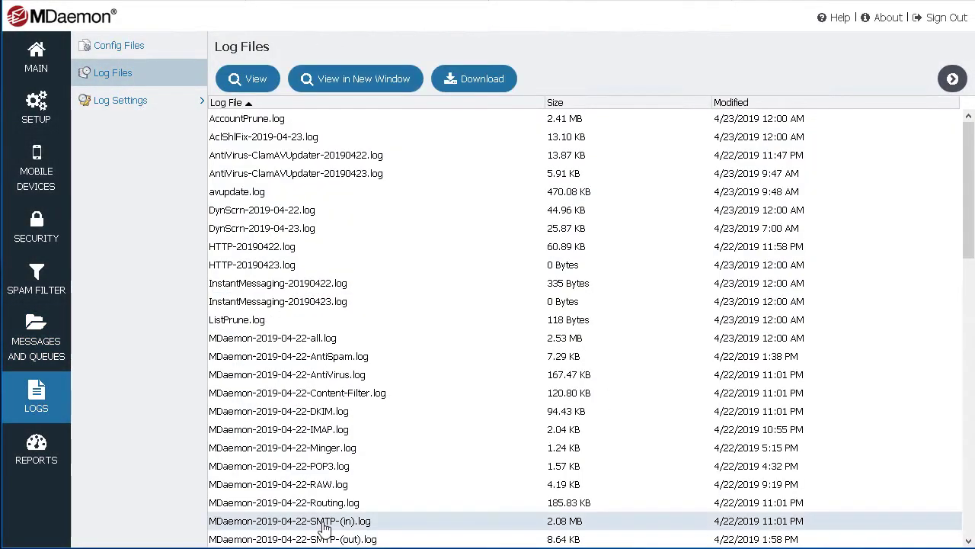
double_click(324, 524)
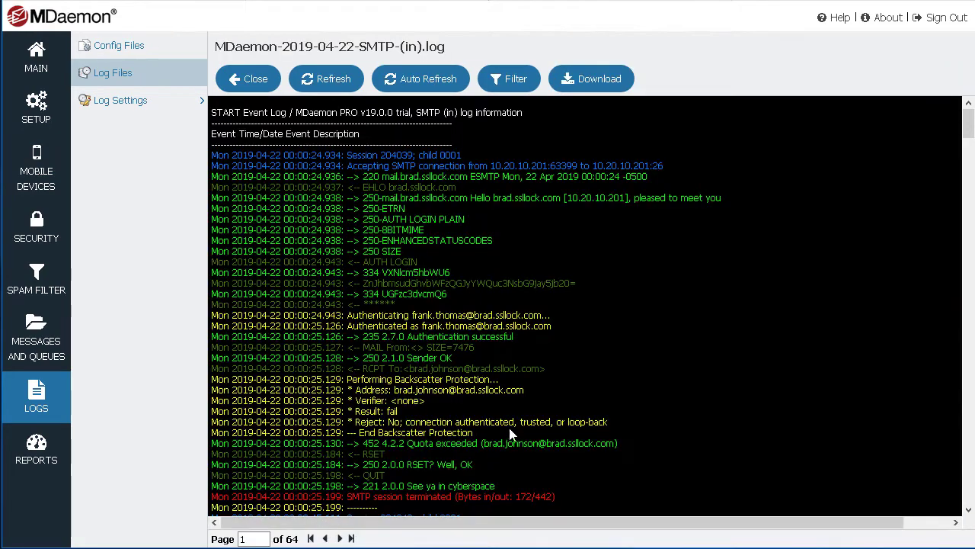
left_click_drag(964, 136, 970, 177)
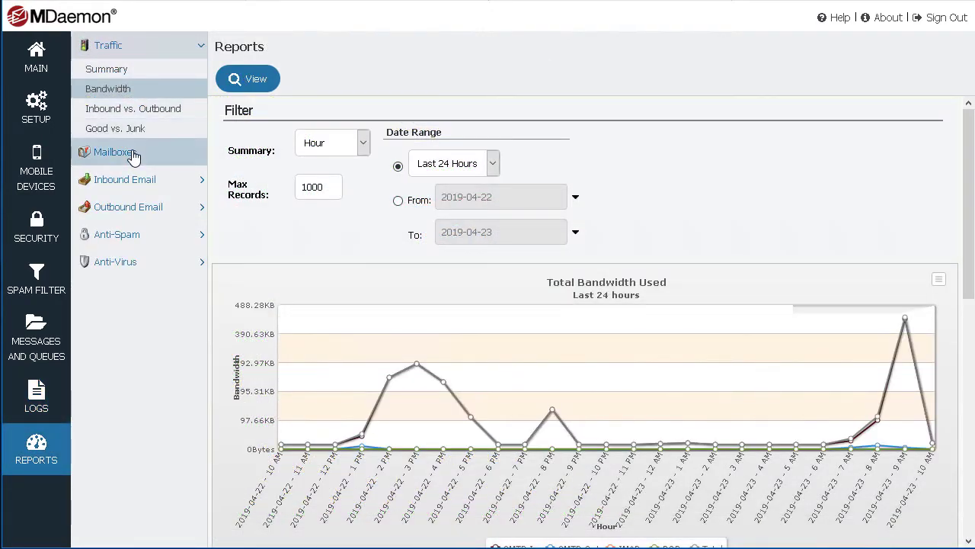
Step: Display the Mailboxes report's Inbound Email Messages Processed chart for the last 24 hours
left_click(131, 154)
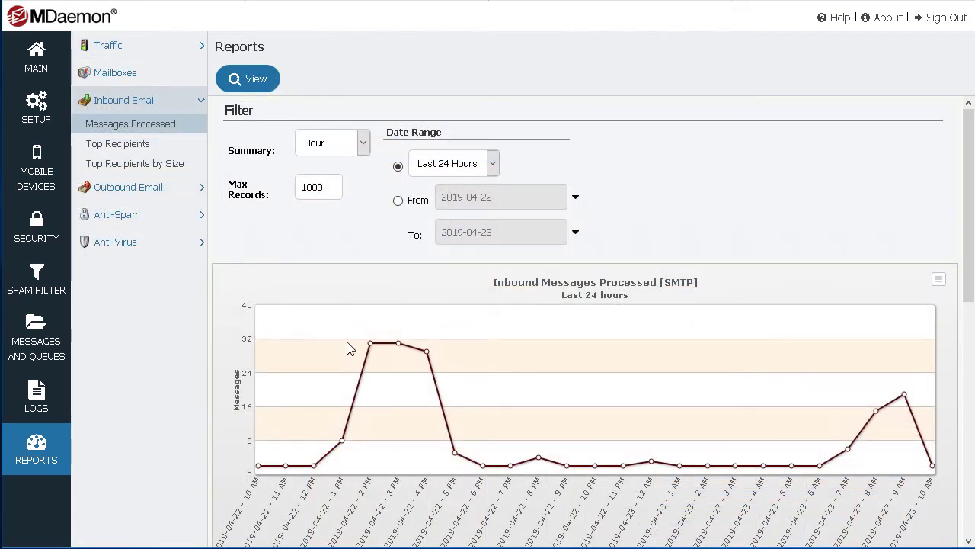
mouse_move(371, 349)
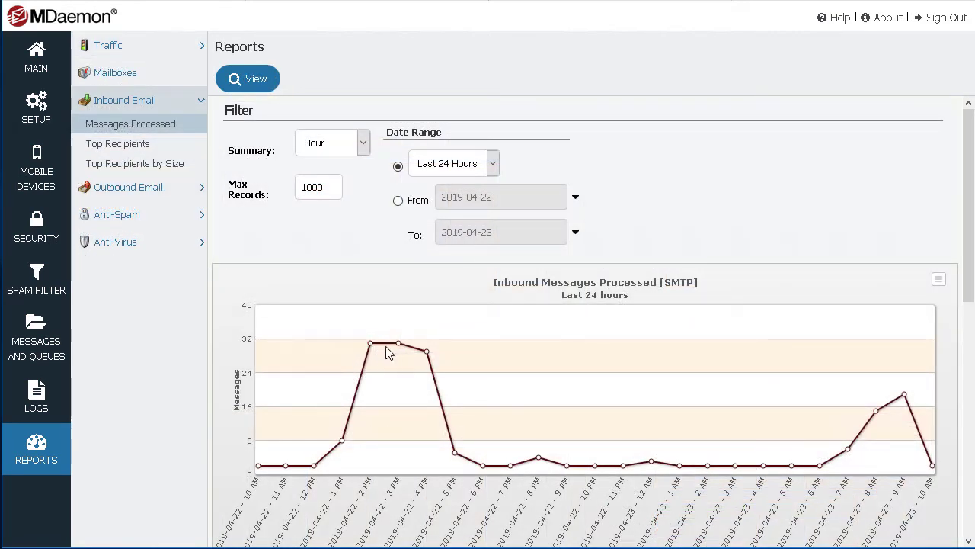